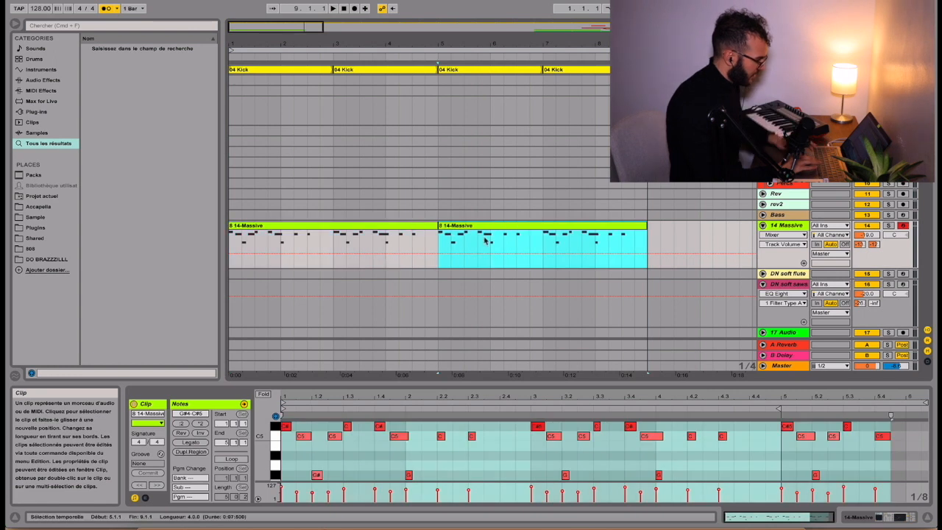
Step: Transpose all notes of the second 14-Massive clip down one octave and turn off the metronome
click(489, 435)
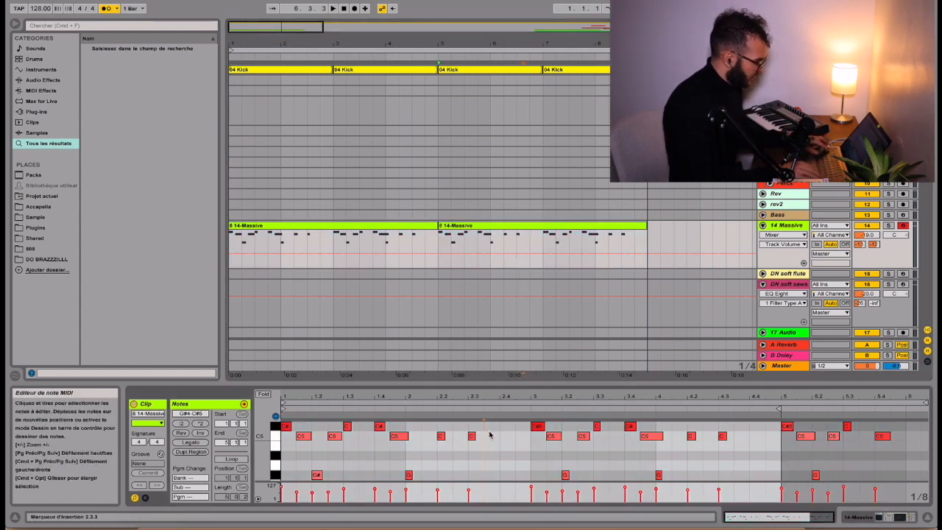
key(super+a)
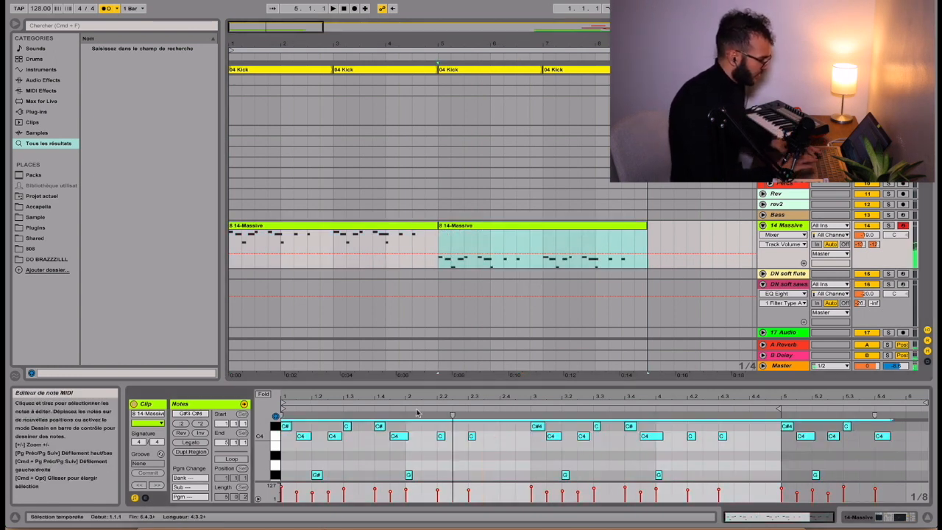
key(shift+Up)
key(space)
click(106, 8)
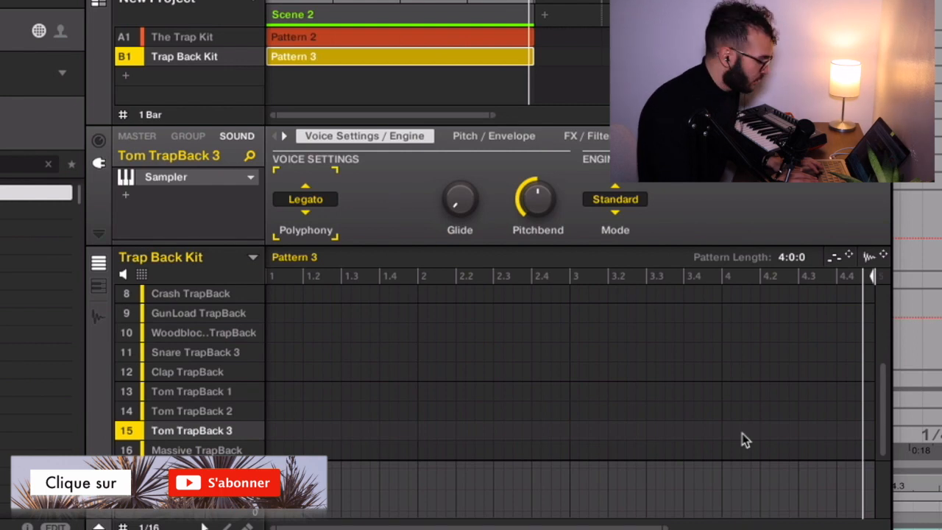
Step: Add Tom TrapBack 3 notes in bar 4 of Pattern 3 and raise the note near 4.3 by about four semitones
click(745, 431)
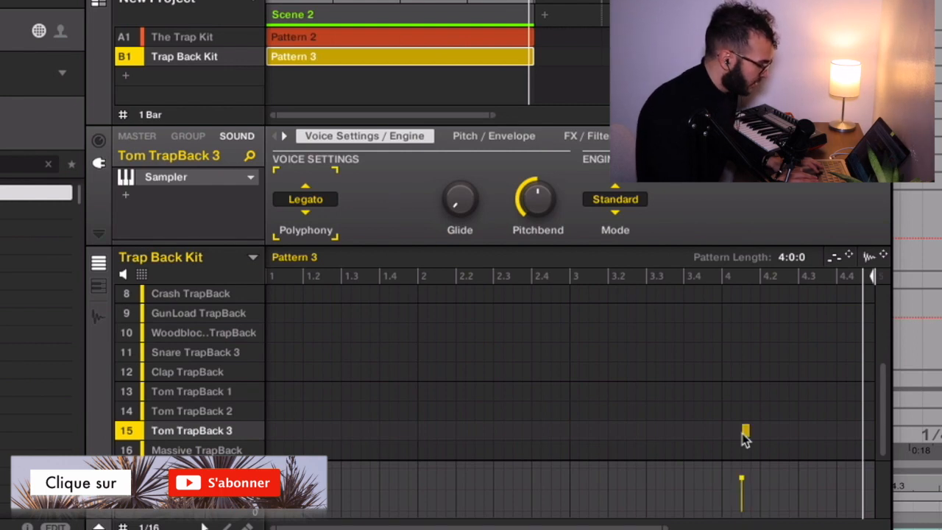
click(764, 431)
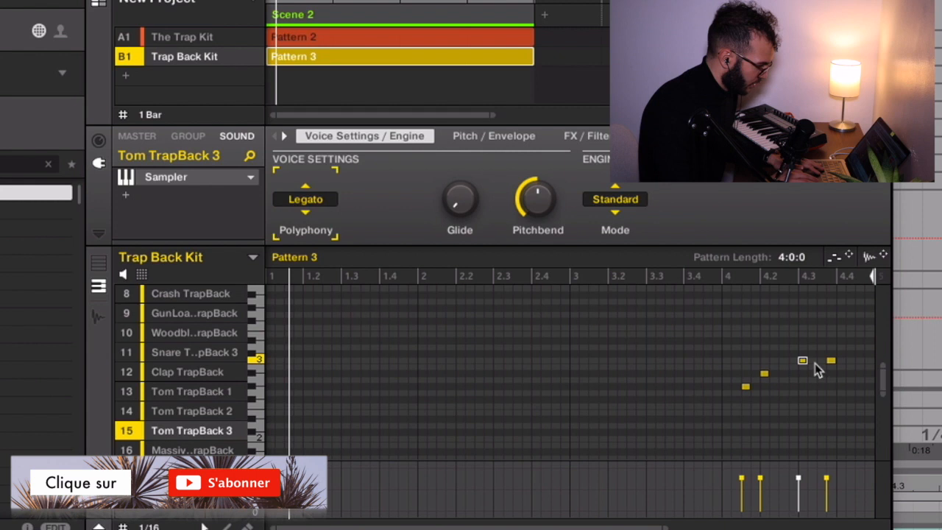
drag(802, 362, 802, 337)
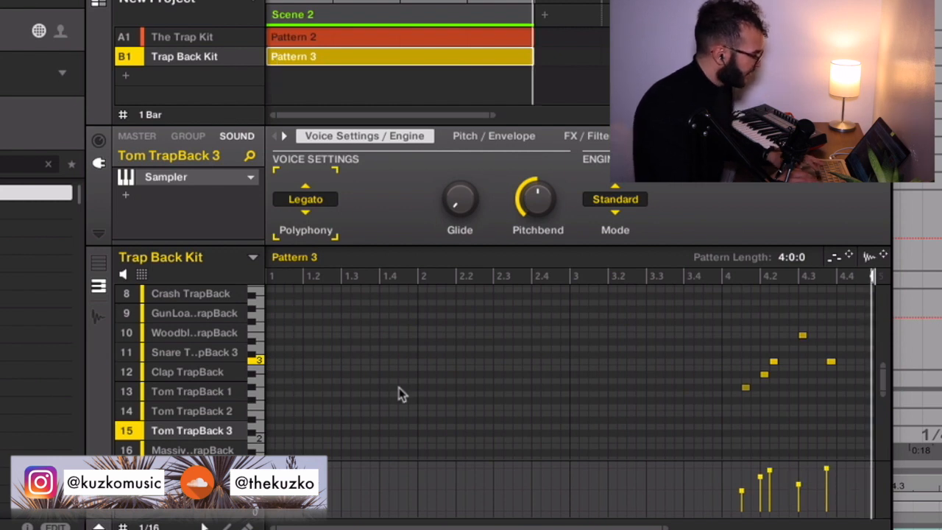
Step: Play the Trap Back Kit's tom pattern and examine the drum hits in The Trap Kit's Pattern 2
click(98, 264)
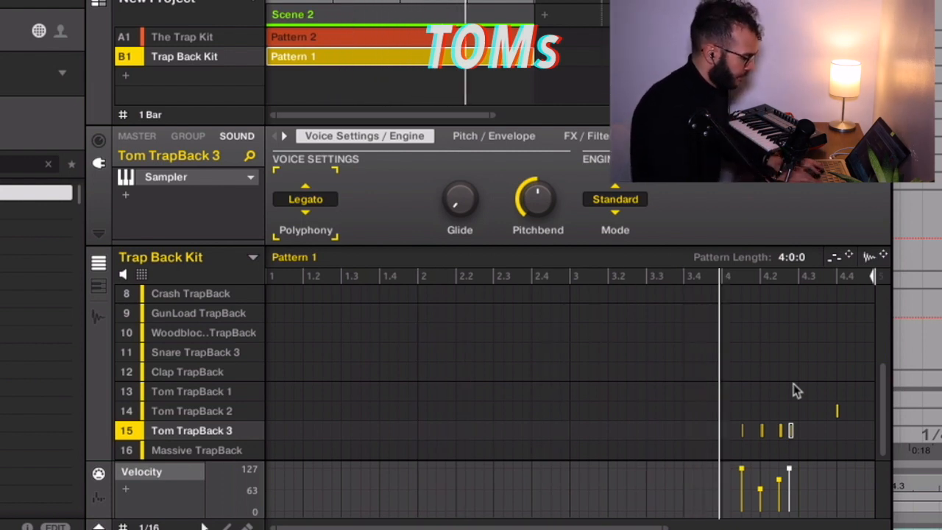
key(space)
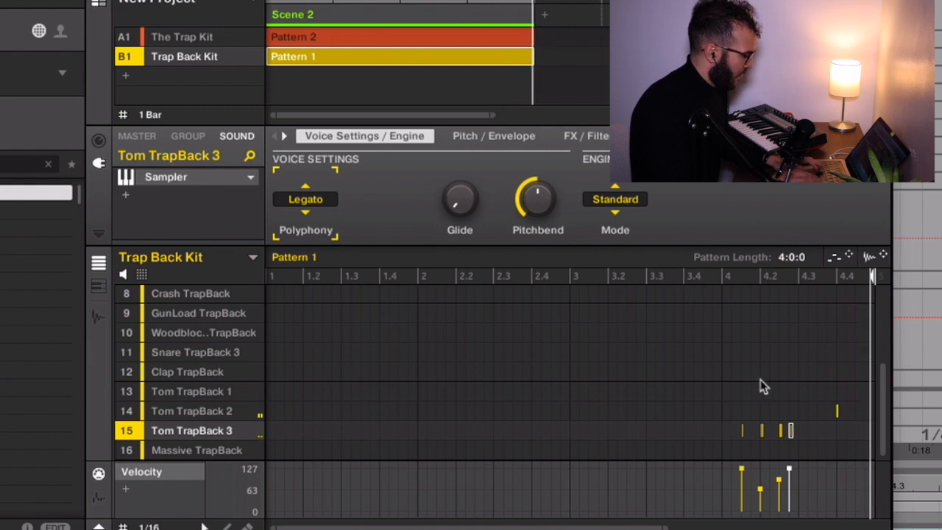
click(178, 38)
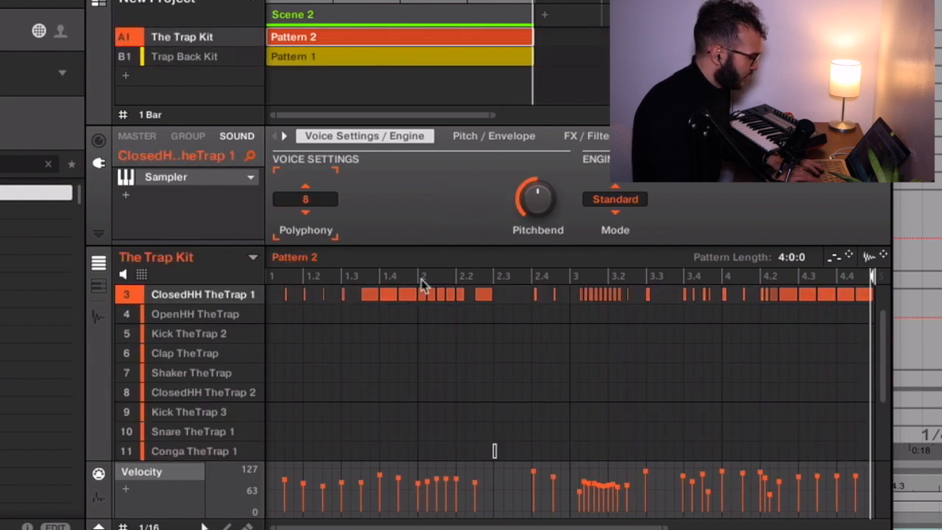
scroll(362, 296, up, 2)
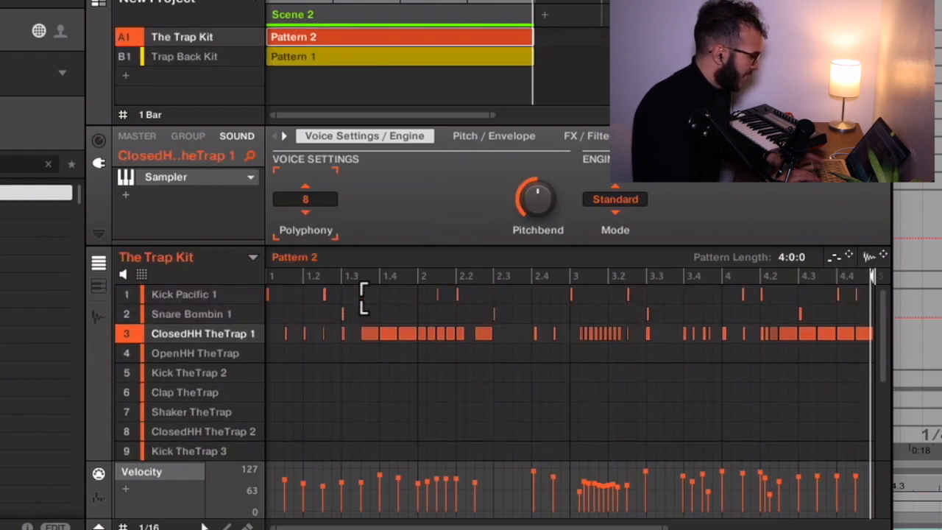
click(99, 286)
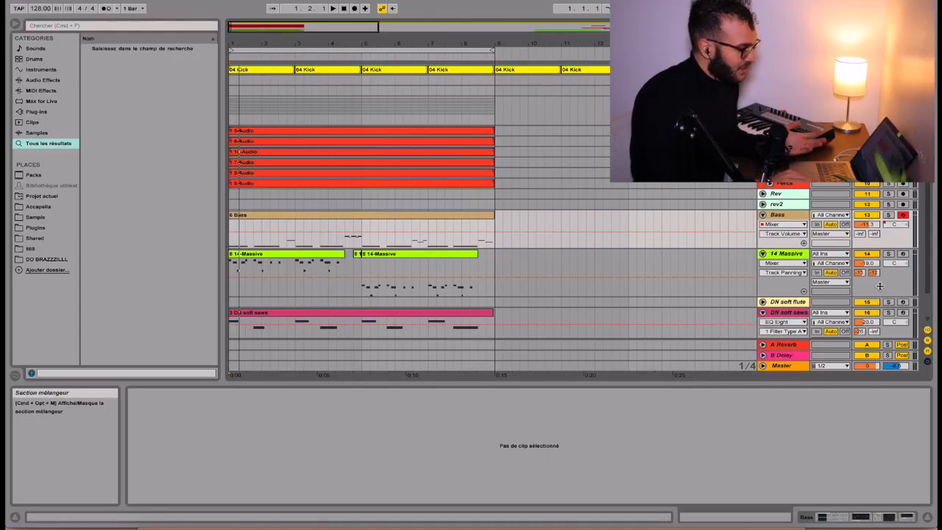
Step: Show the Bass track's device chain and look through its effects, including EQ Eight, Precise and A Bit Warmer
click(860, 517)
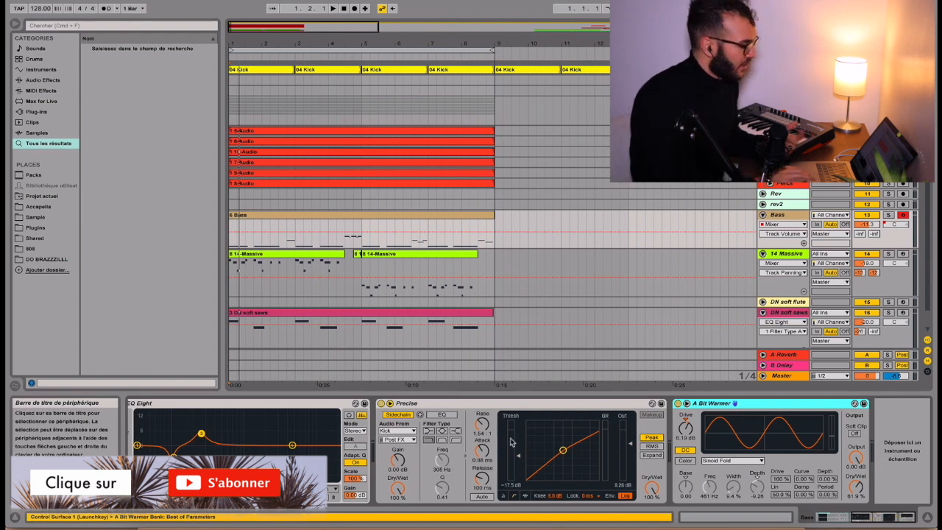
scroll(503, 445, left, 3)
scroll(492, 449, left, 4)
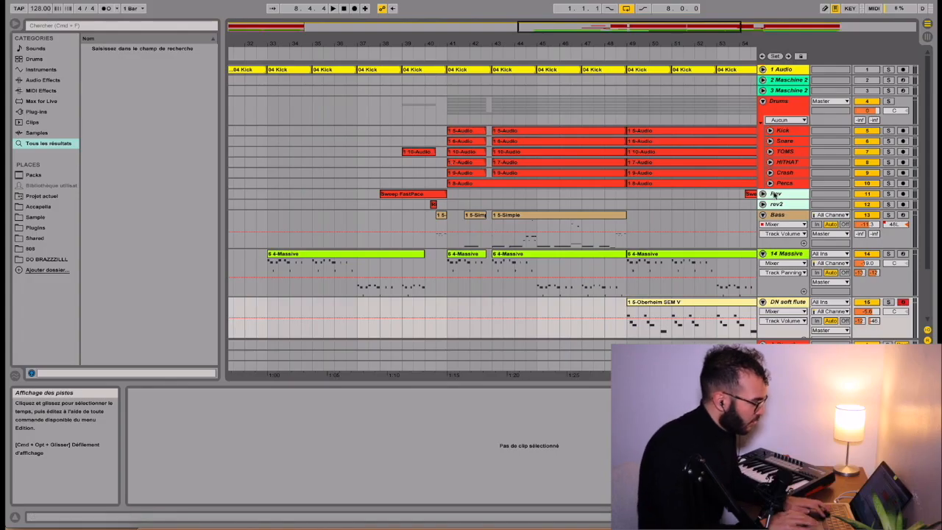
Step: Unfold the Rev and rev2 tracks and inspect their sweep clips leading into bar 41
click(764, 194)
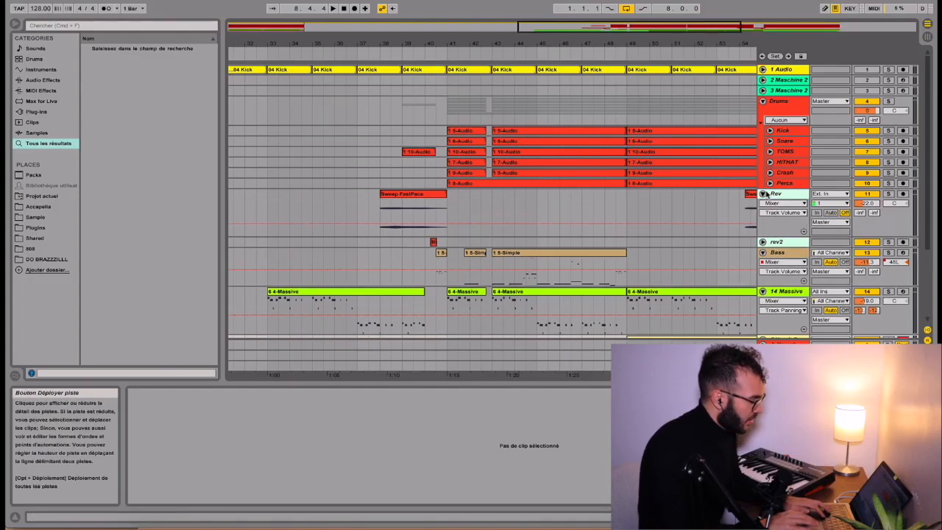
click(763, 242)
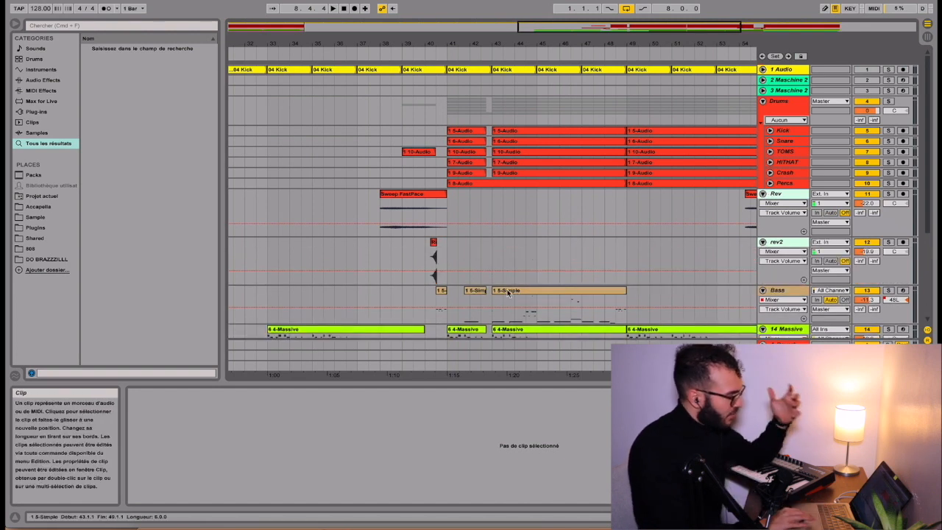
click(433, 254)
click(404, 196)
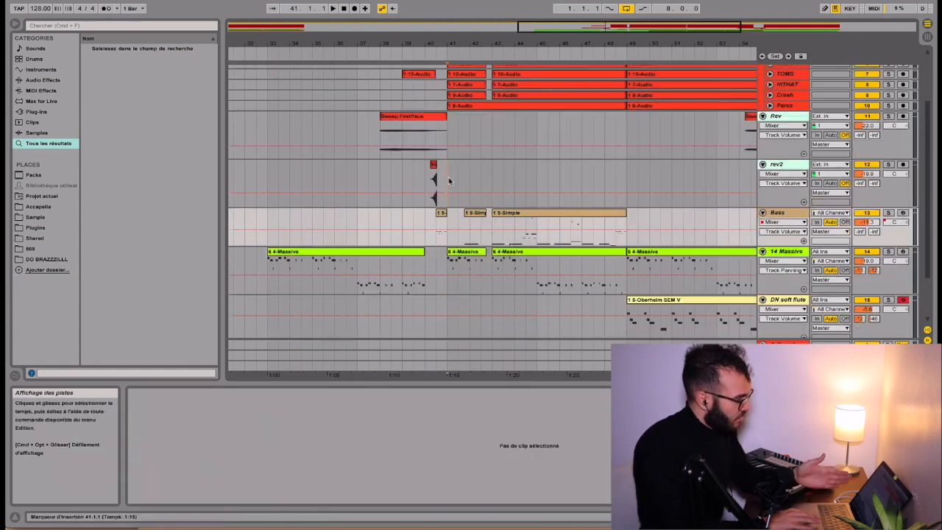
click(448, 179)
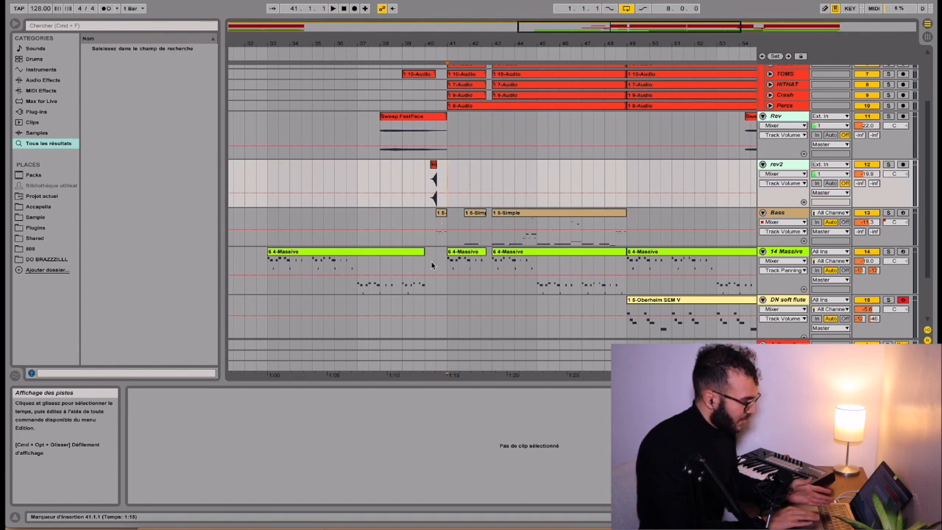
scroll(449, 259, up, 3)
scroll(451, 258, down, 2)
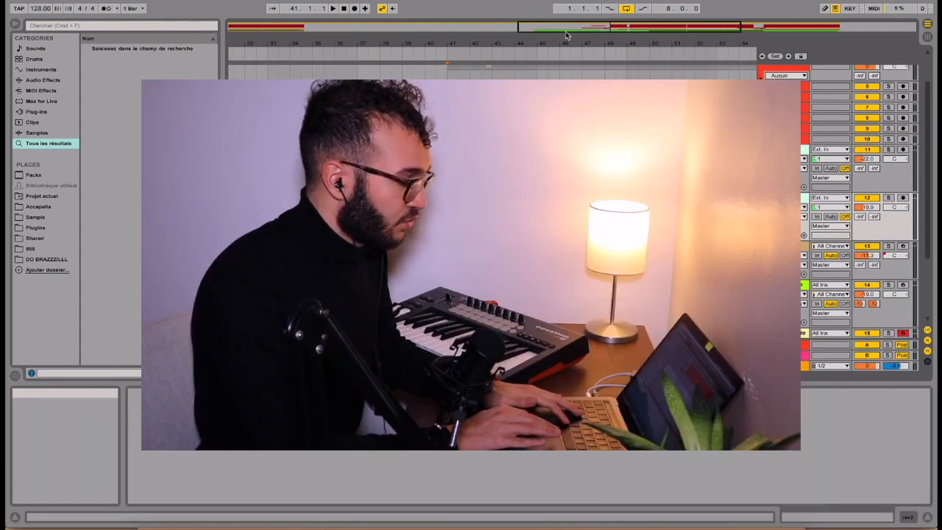
Step: Play the arrangement from bar 33 and hide the browser to widen the track display
drag(566, 34, 526, 32)
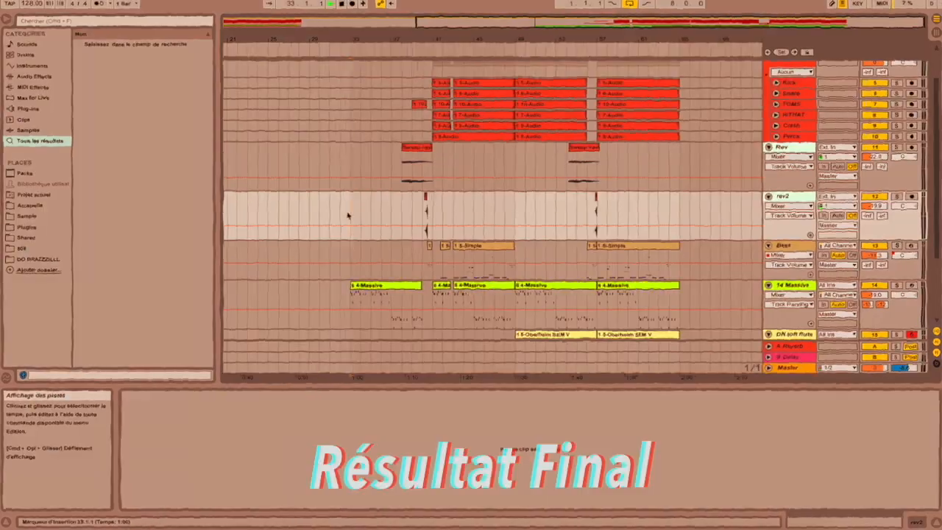
scroll(416, 236, down, 2)
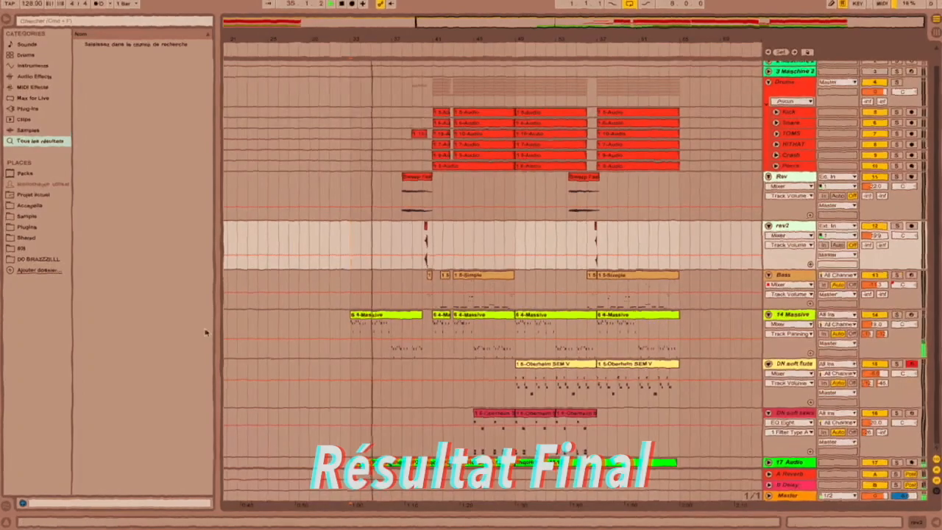
key(ctrl+alt+b)
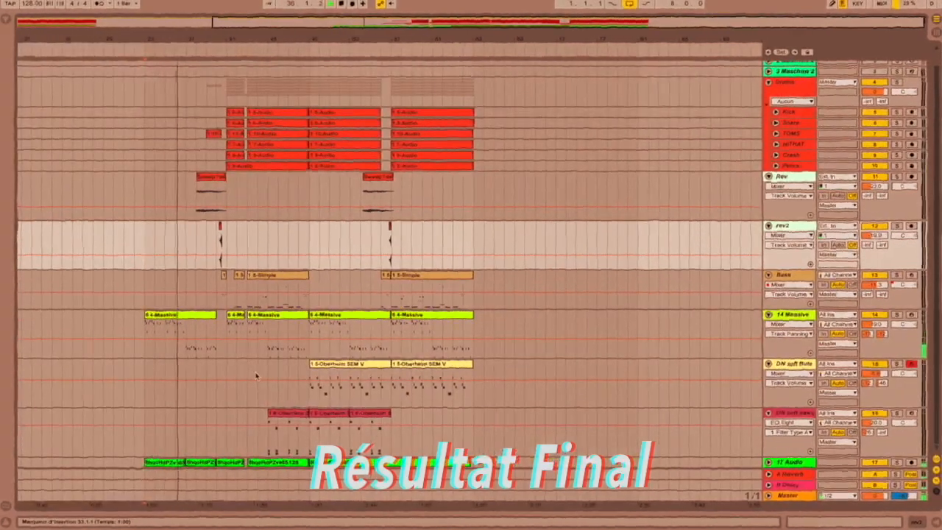
Step: Unfold the 17 Audio track and fold the Rev and rev2 tracks
click(767, 463)
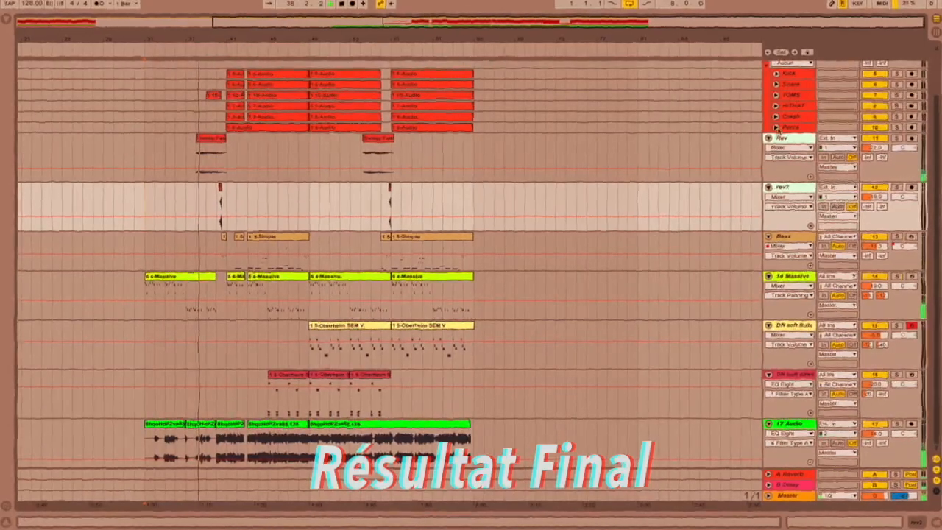
click(768, 138)
click(768, 149)
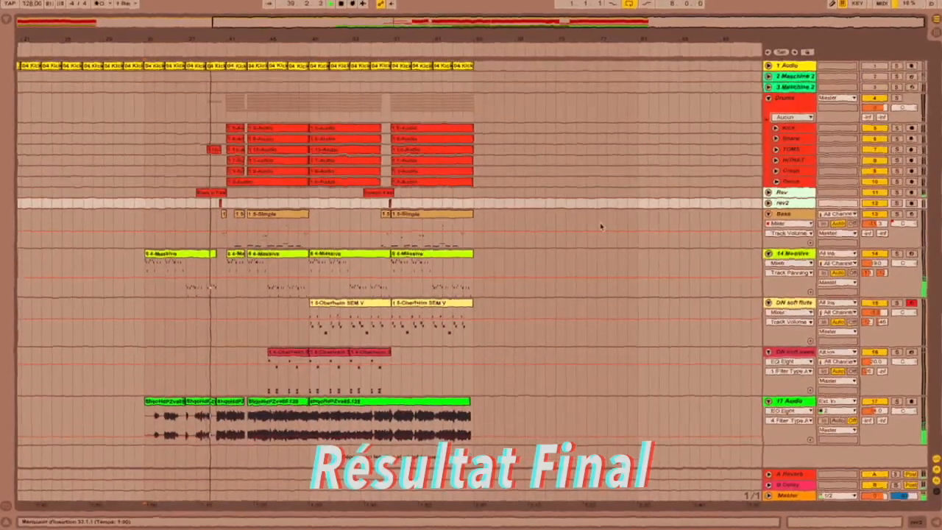
Step: Zoom in on the arrangement's clips and follow the playback of the finished track
drag(923, 23, 846, 23)
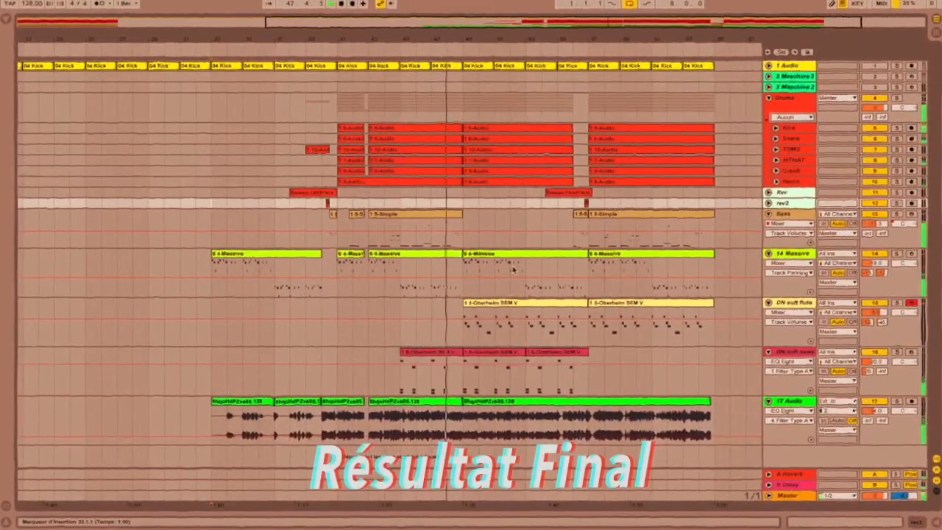
scroll(514, 270, right, 2)
scroll(513, 270, right, 1)
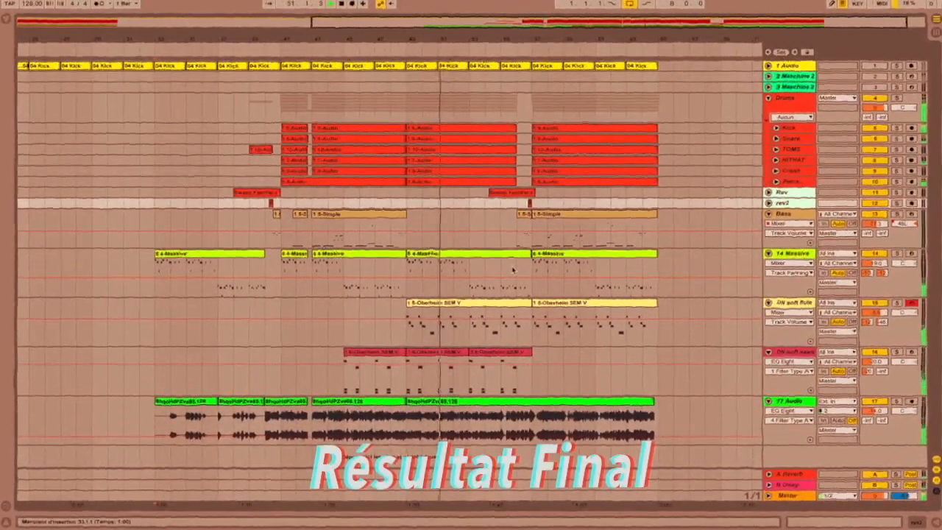
scroll(513, 270, right, 1)
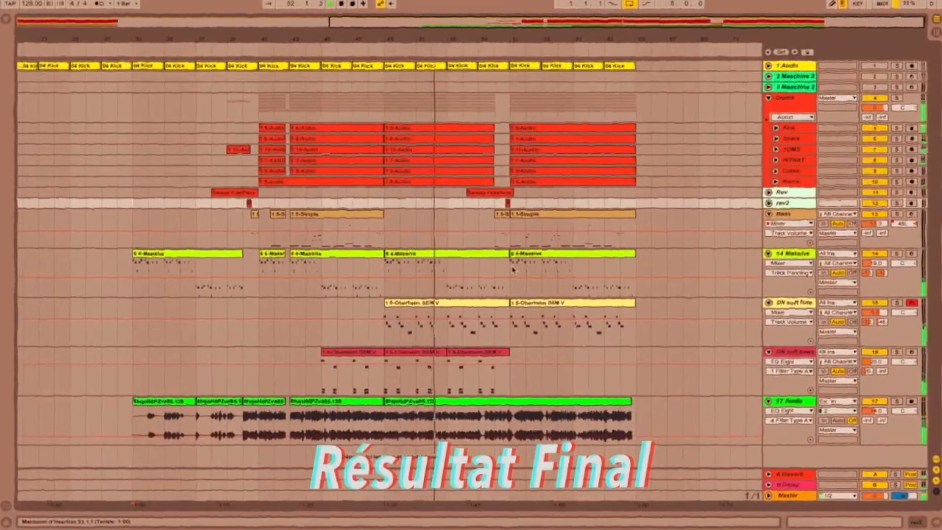